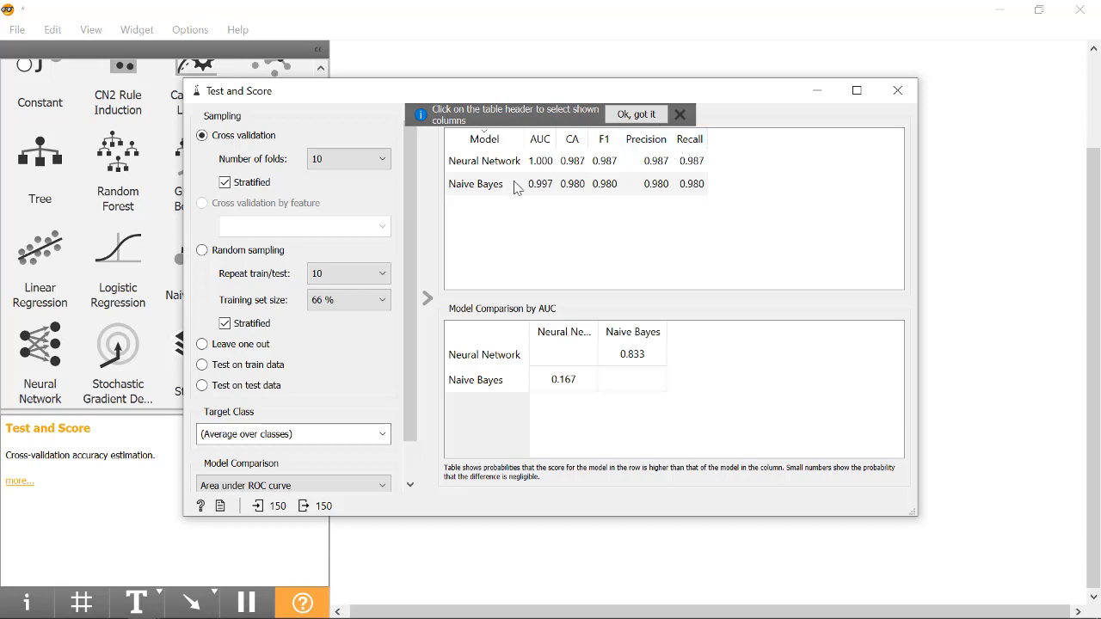
# Step: Close the Test and Score results, and move the Naive Bayes widget lower and the Neural Network widget slightly higher on the canvas
pyautogui.click(896, 97)
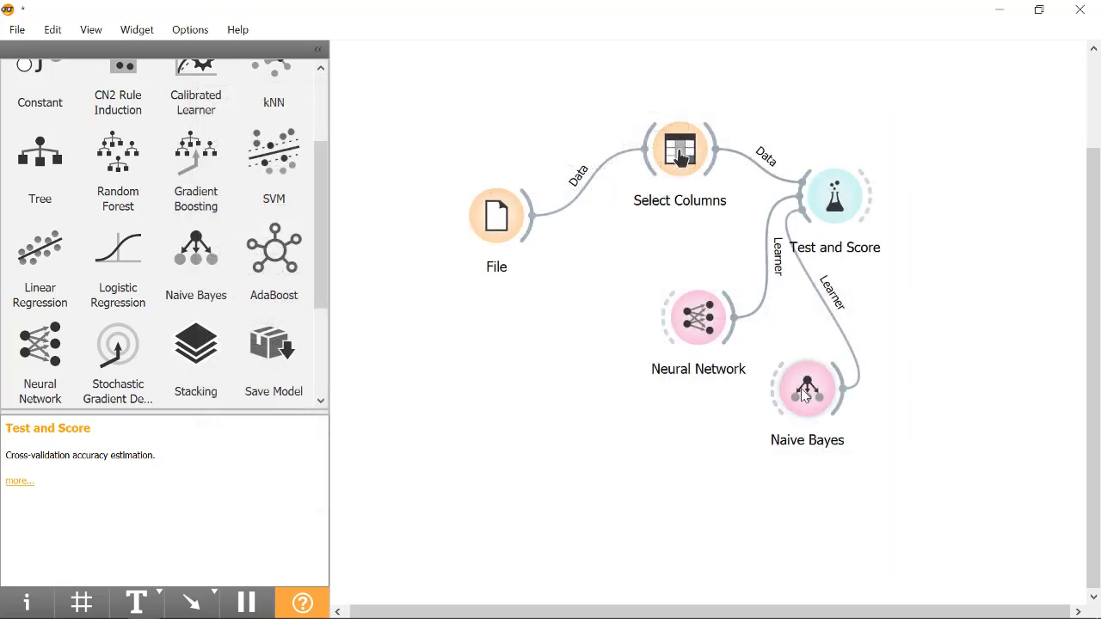
pyautogui.moveTo(805, 394); pyautogui.dragTo(783, 428)
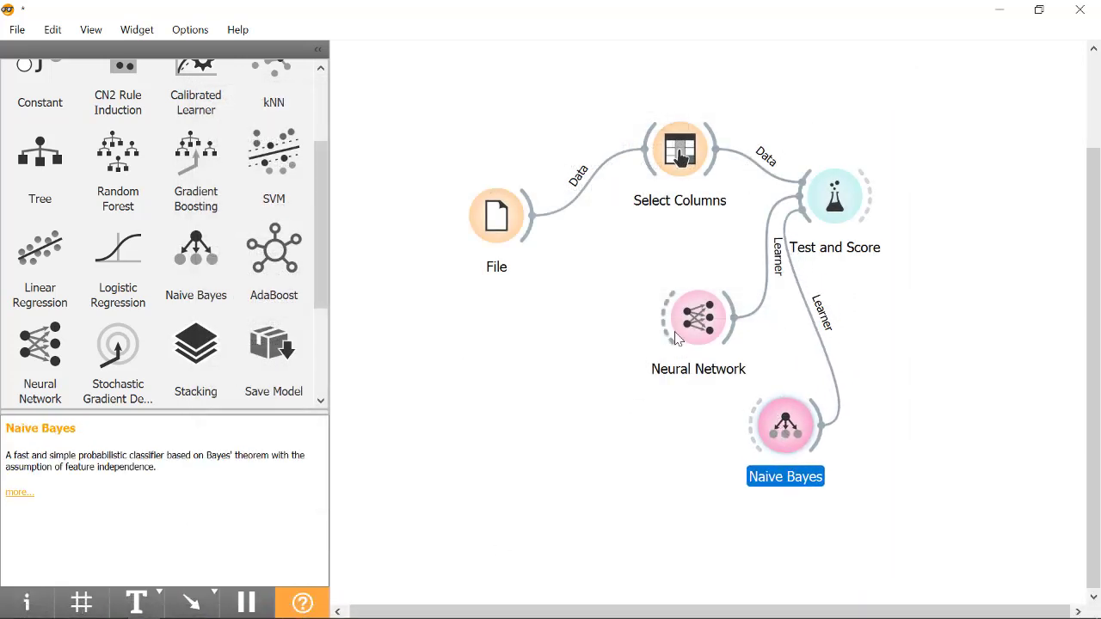
pyautogui.moveTo(678, 338); pyautogui.dragTo(677, 299)
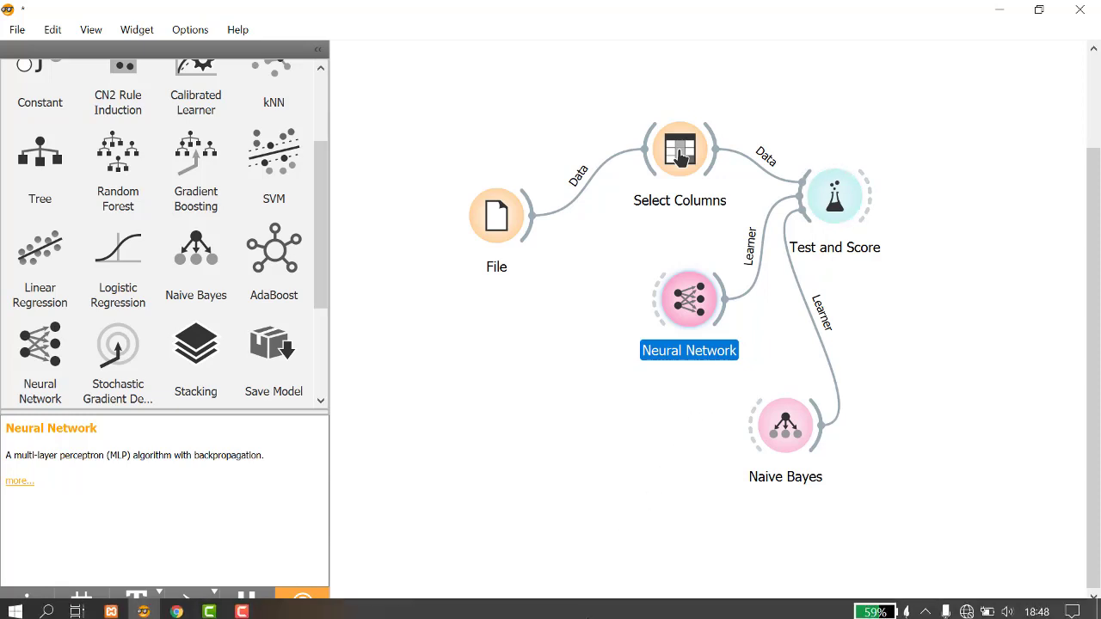
pyautogui.click(231, 606)
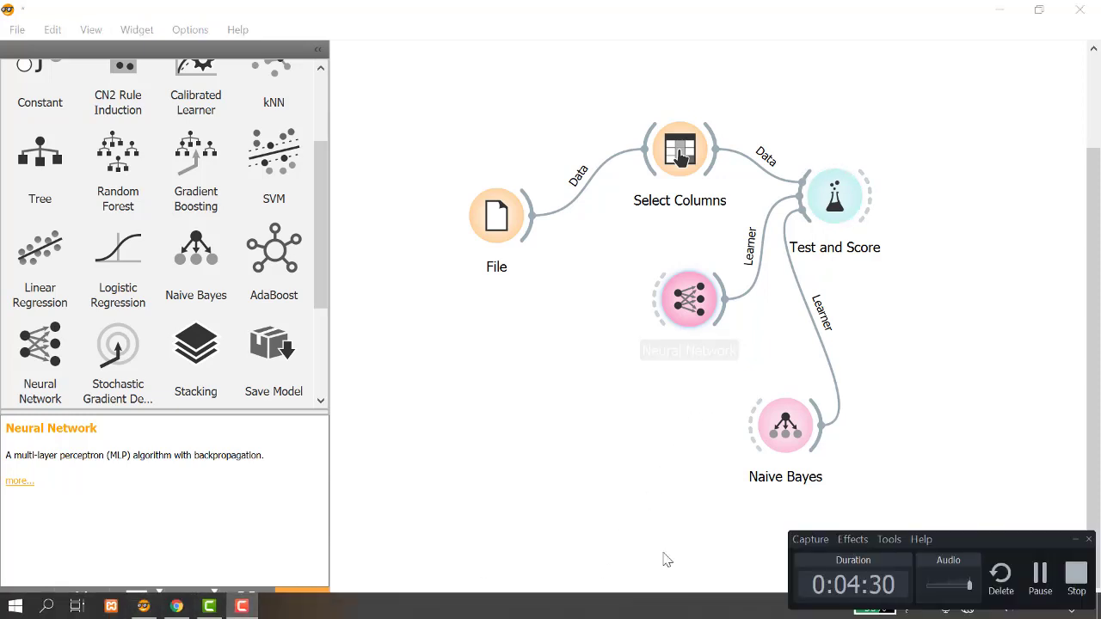
pyautogui.click(1076, 577)
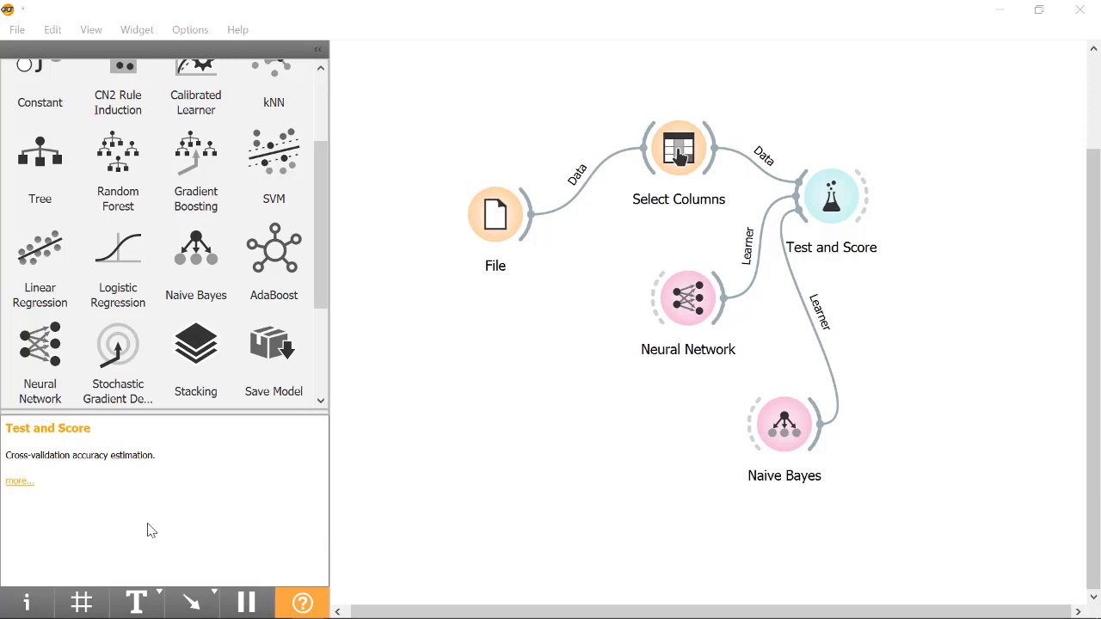
pyautogui.moveTo(151, 613)
pyautogui.click(14, 608)
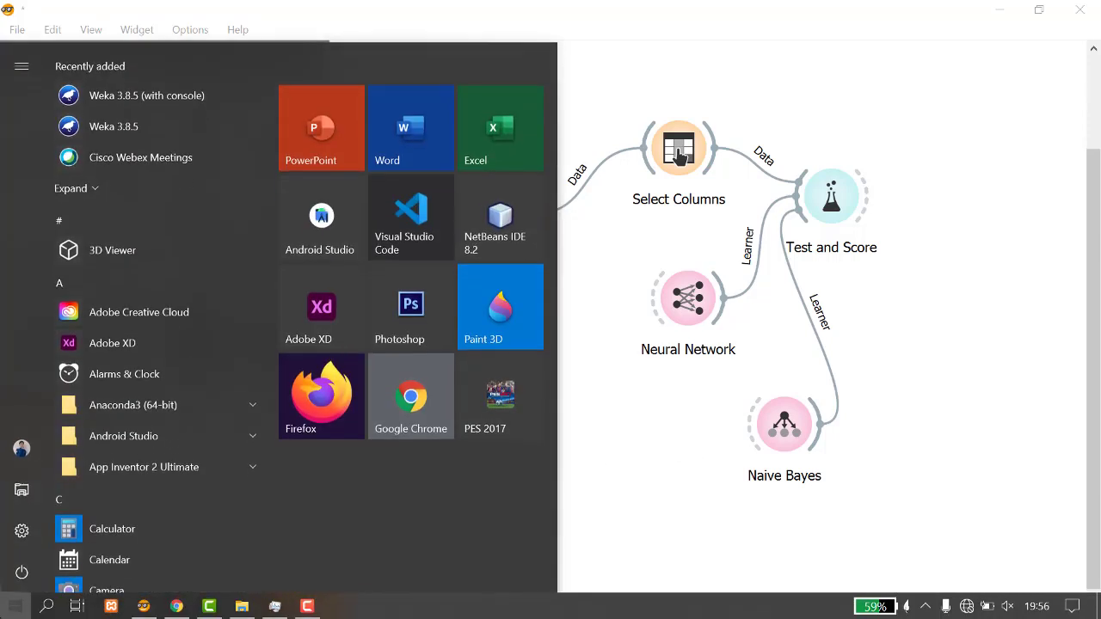
pyautogui.click(129, 124)
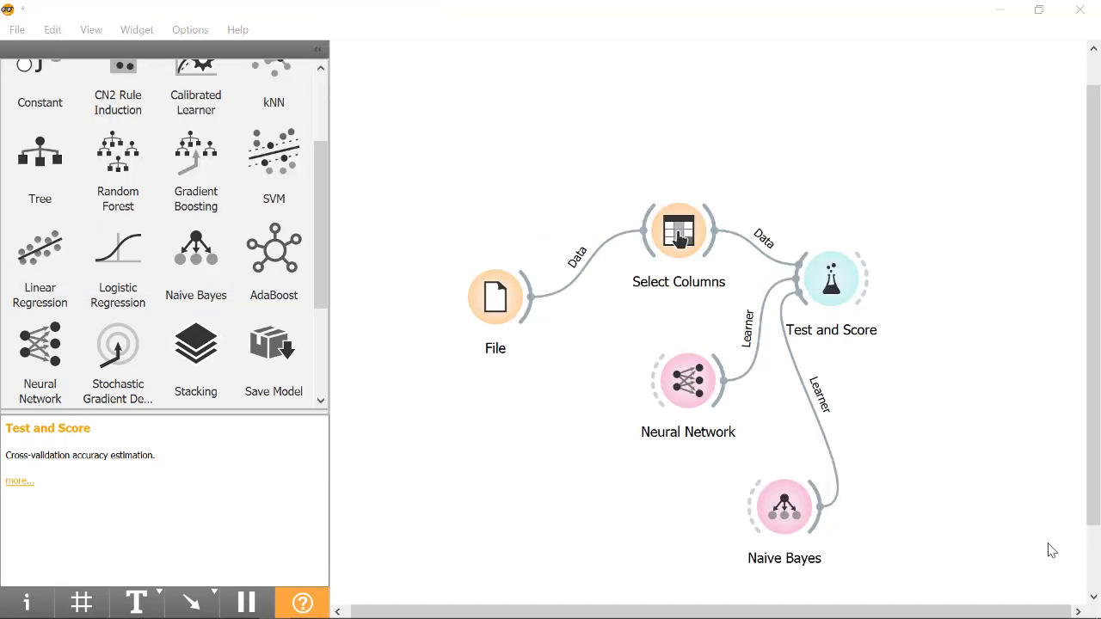
# Step: Launch Weka 3.8.5, dismiss the package manager notice and open the Explorer application
pyautogui.moveTo(26, 609)
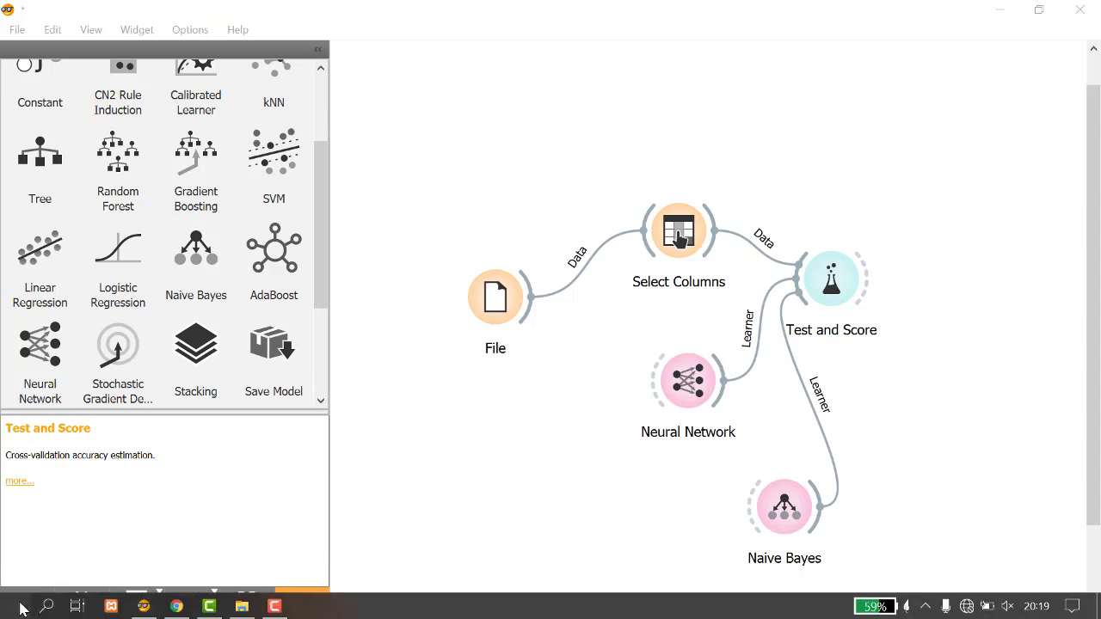
pyautogui.click(19, 607)
pyautogui.click(166, 128)
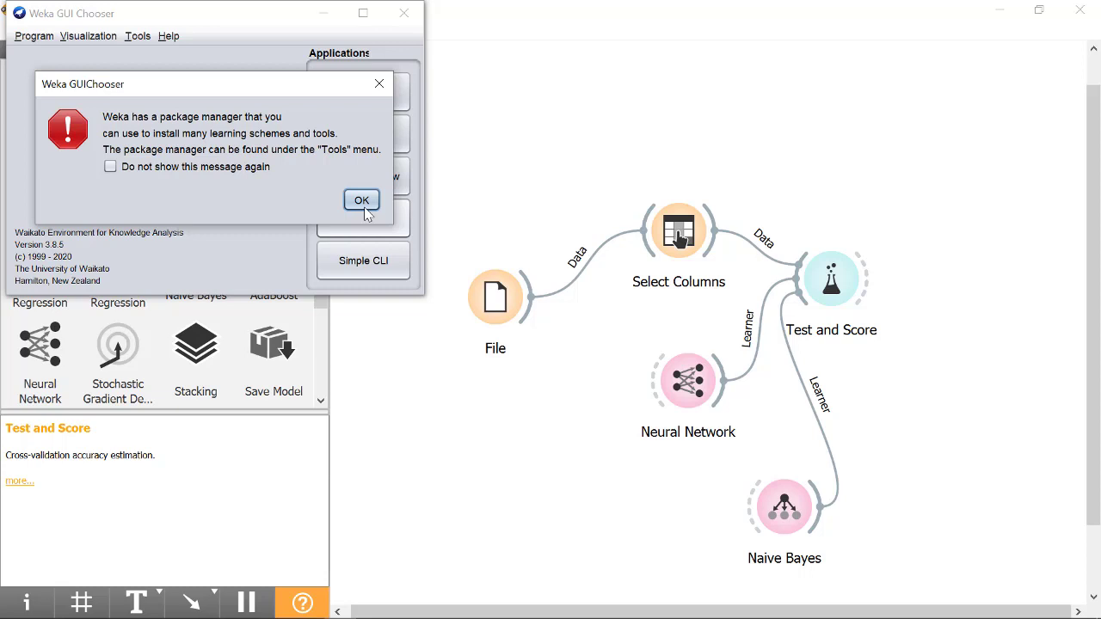
pyautogui.click(362, 200)
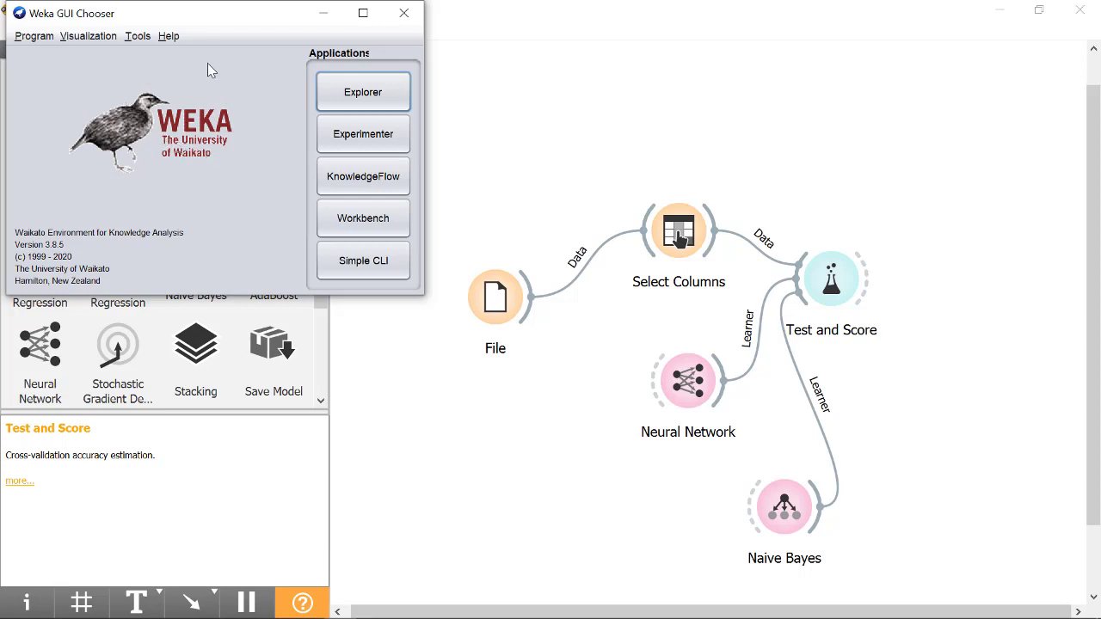
pyautogui.moveTo(223, 62)
pyautogui.click(341, 96)
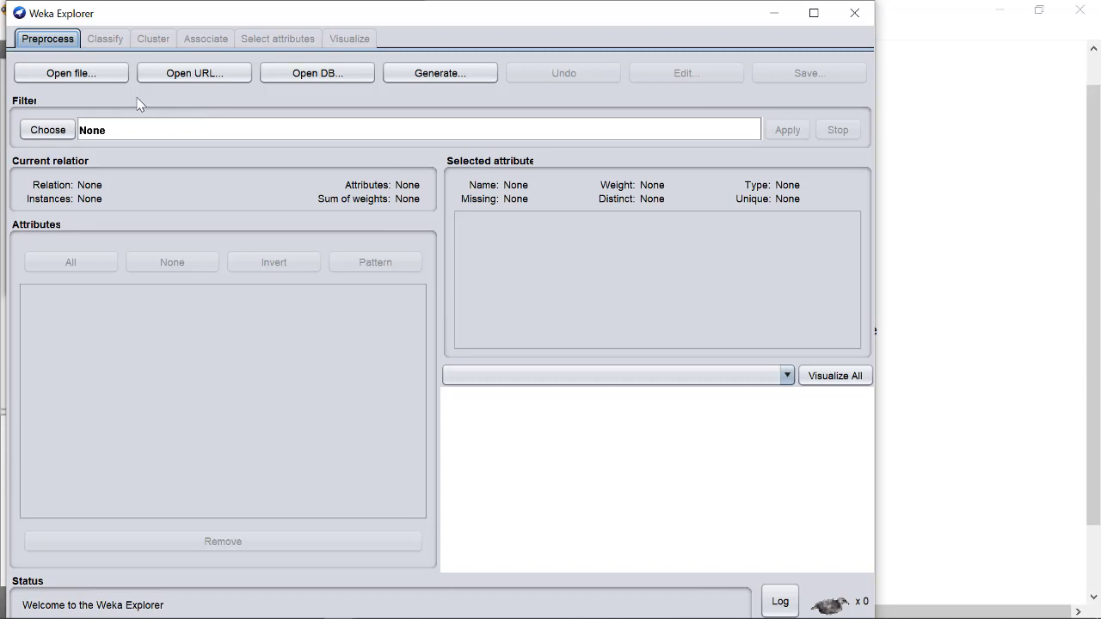
# Step: Load the CSV data file Iris.csv from the Downloads folder and display the Species attribute's details
pyautogui.click(102, 73)
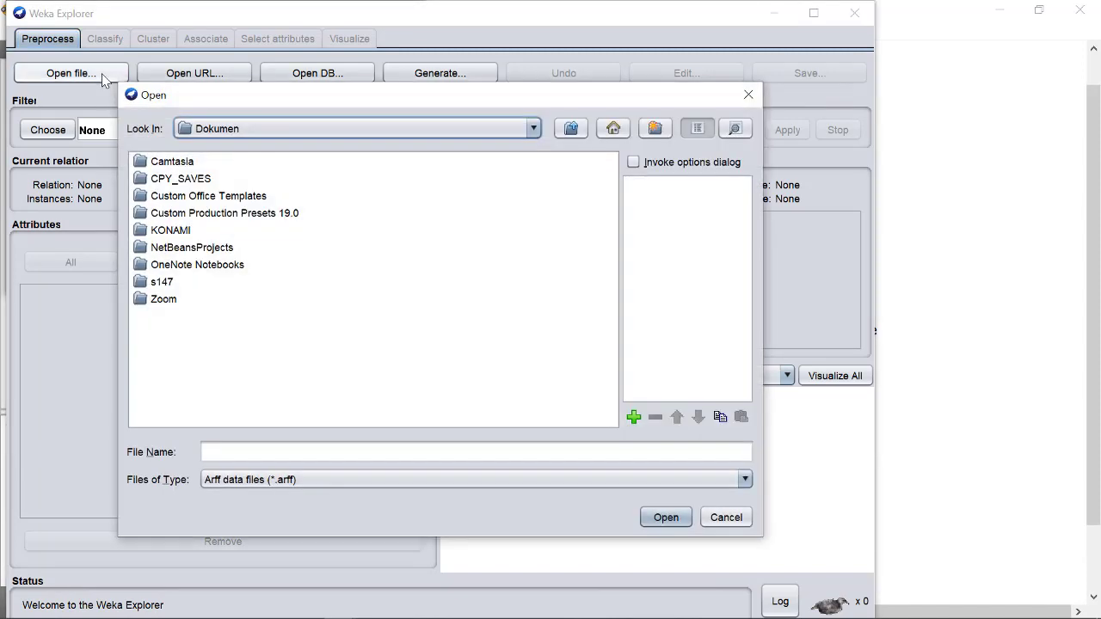
pyautogui.click(319, 131)
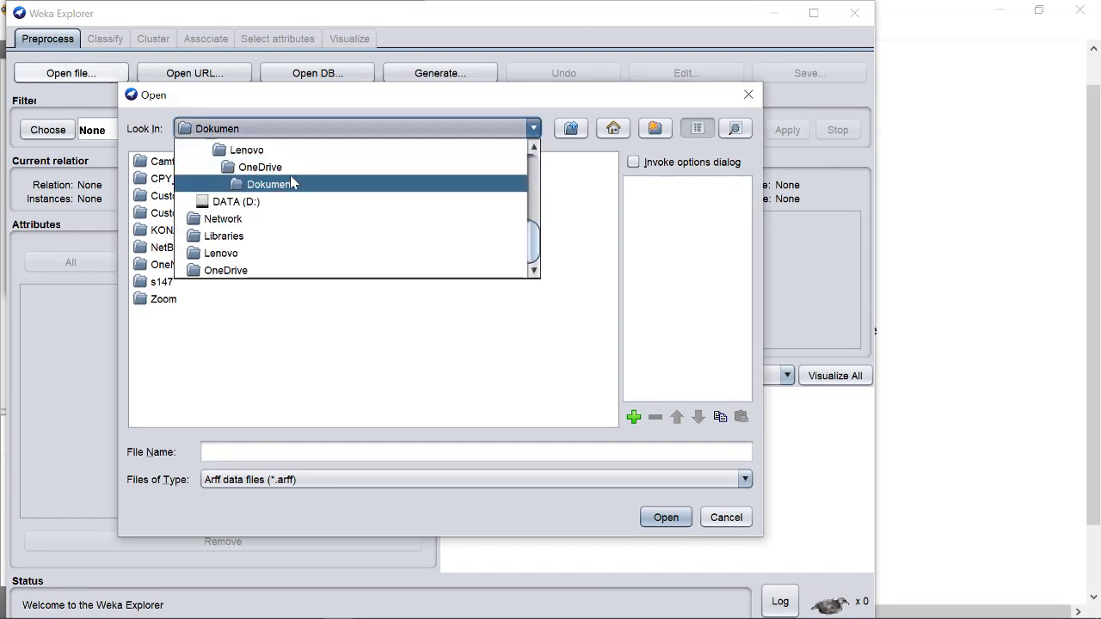
pyautogui.scroll(2, 292, 183)
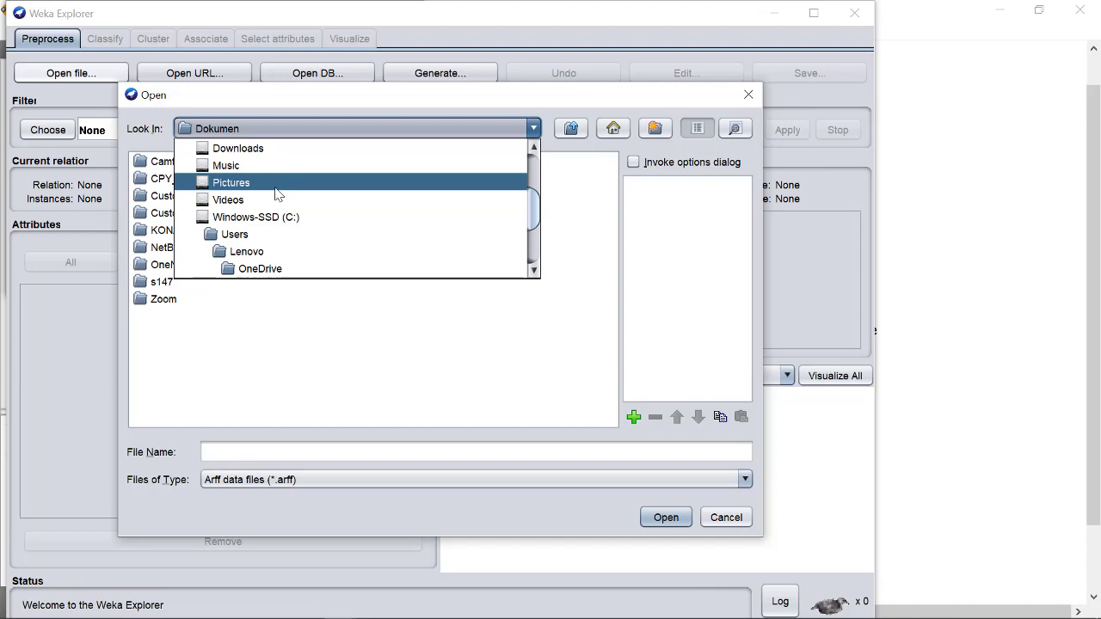
pyautogui.scroll(1, 272, 194)
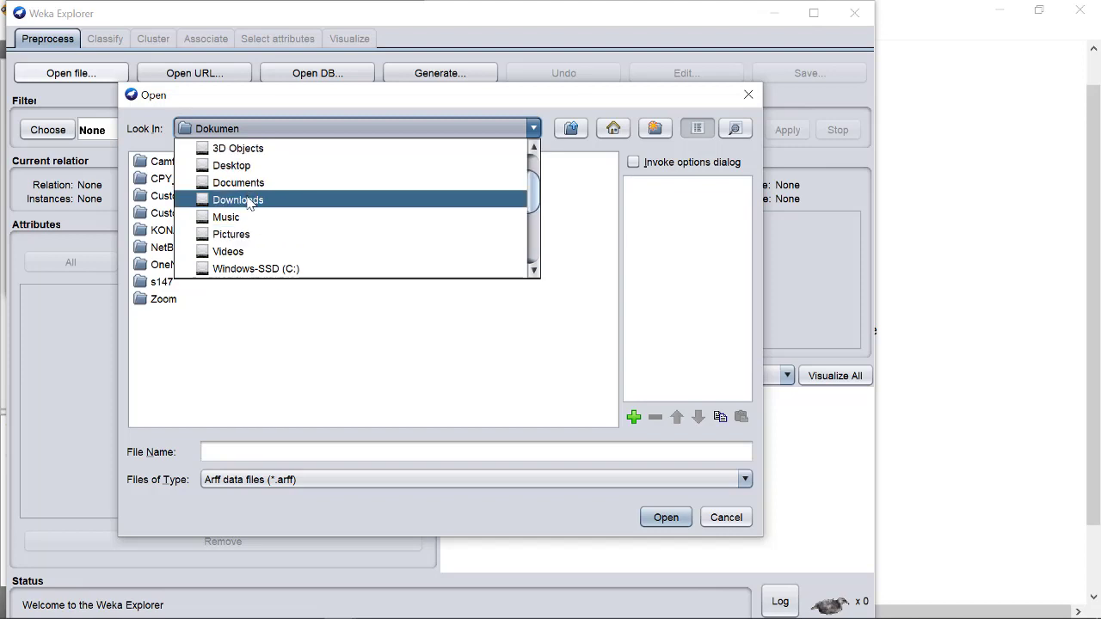
pyautogui.click(248, 201)
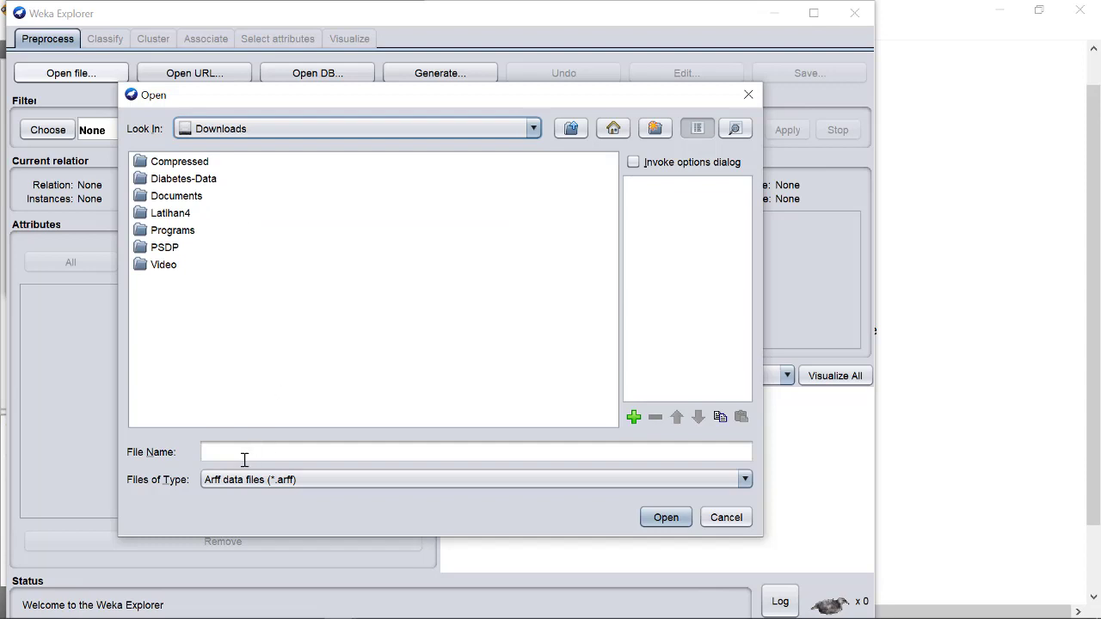
pyautogui.click(228, 486)
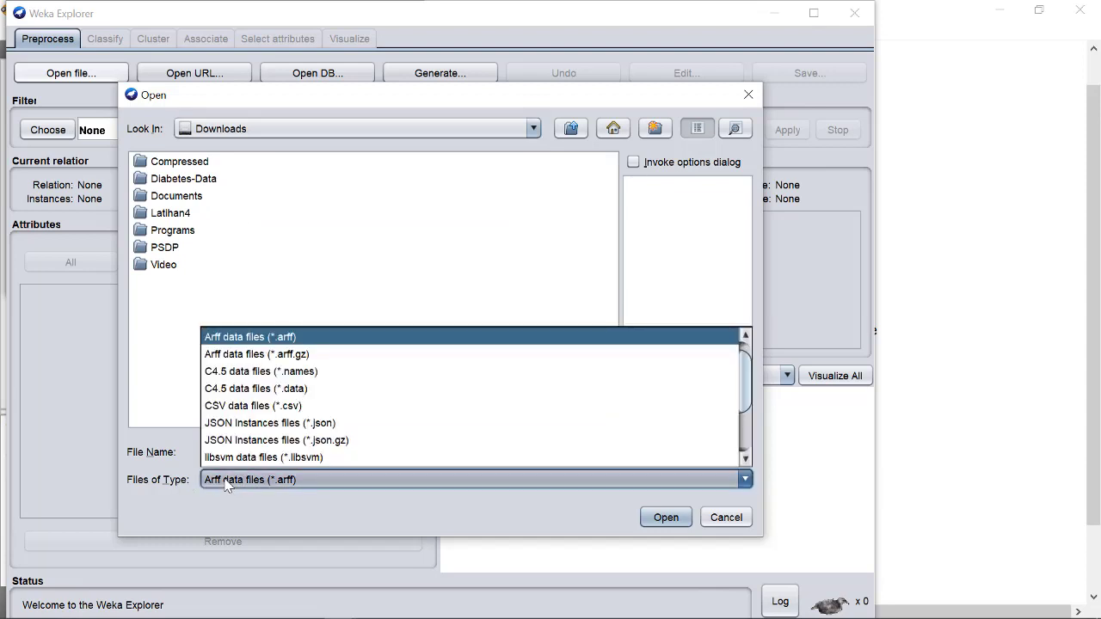
pyautogui.click(241, 405)
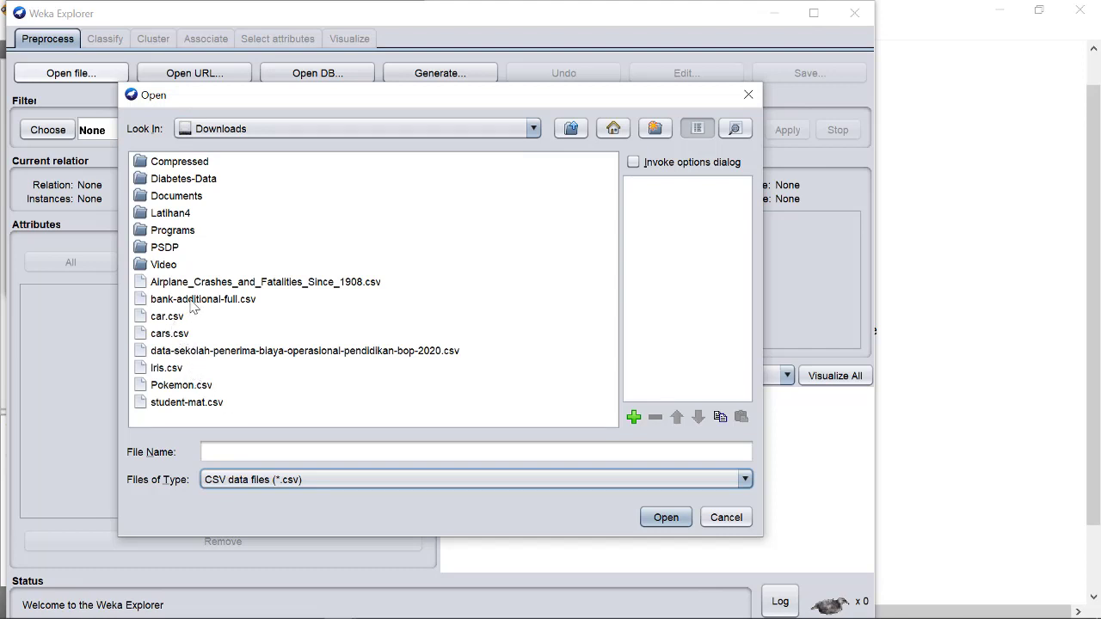
pyautogui.doubleClick(174, 368)
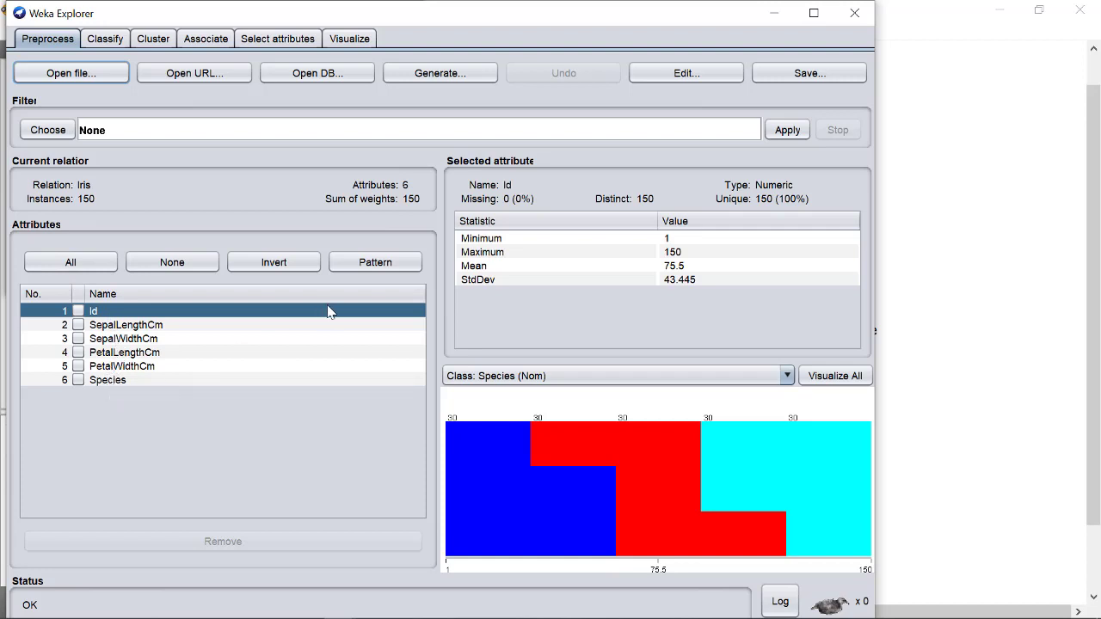
pyautogui.click(96, 380)
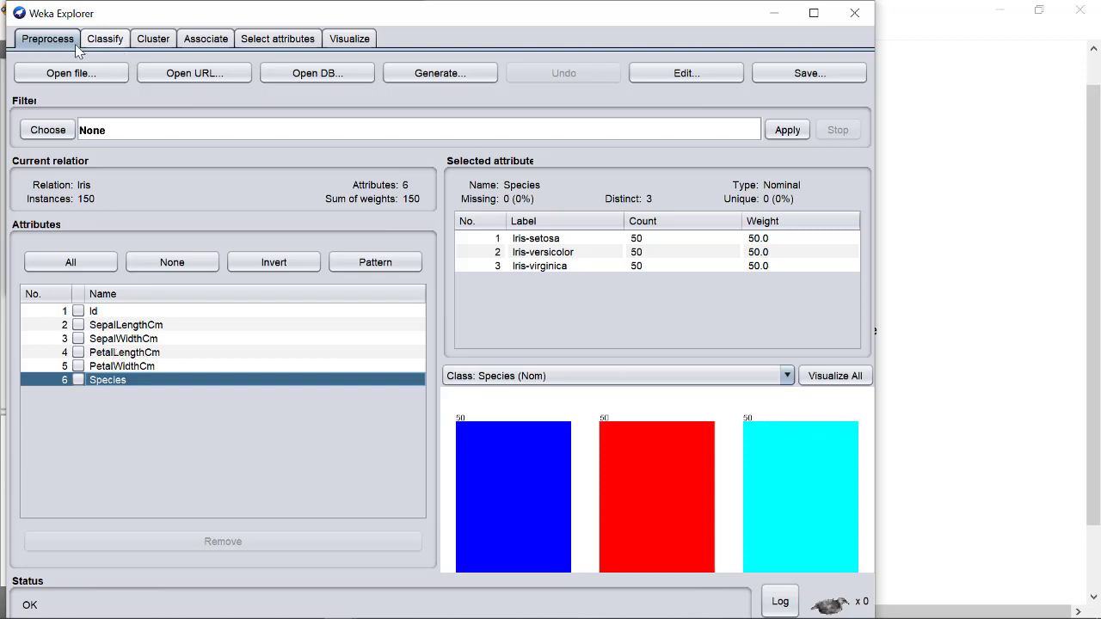
# Step: Choose MultilayerPerceptron from the functions group as the classifier for the Iris data
pyautogui.click(103, 40)
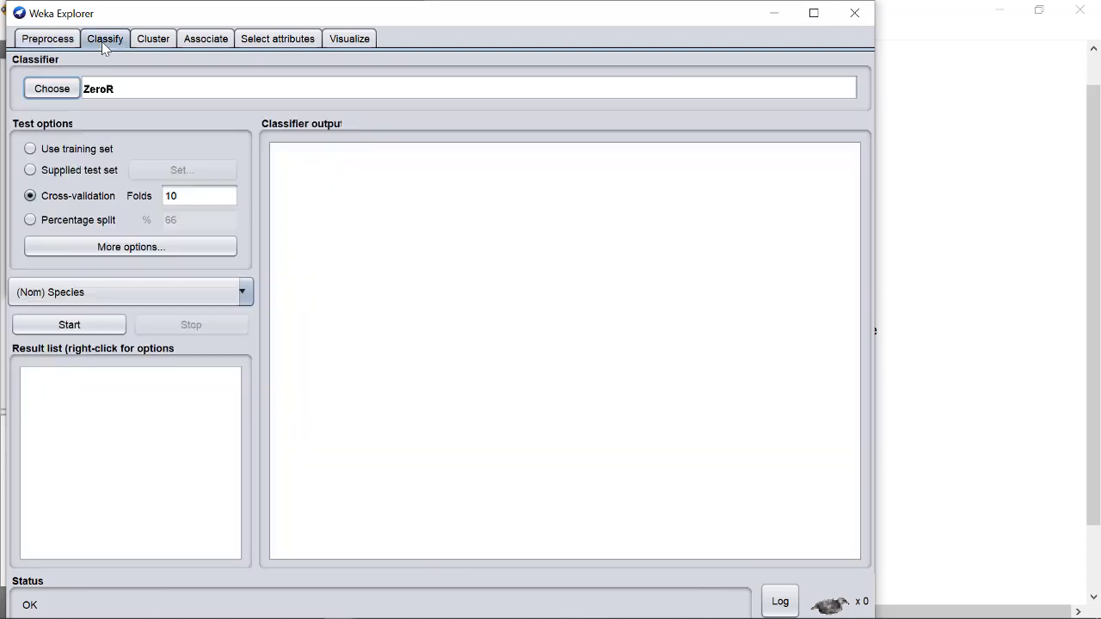
pyautogui.click(47, 96)
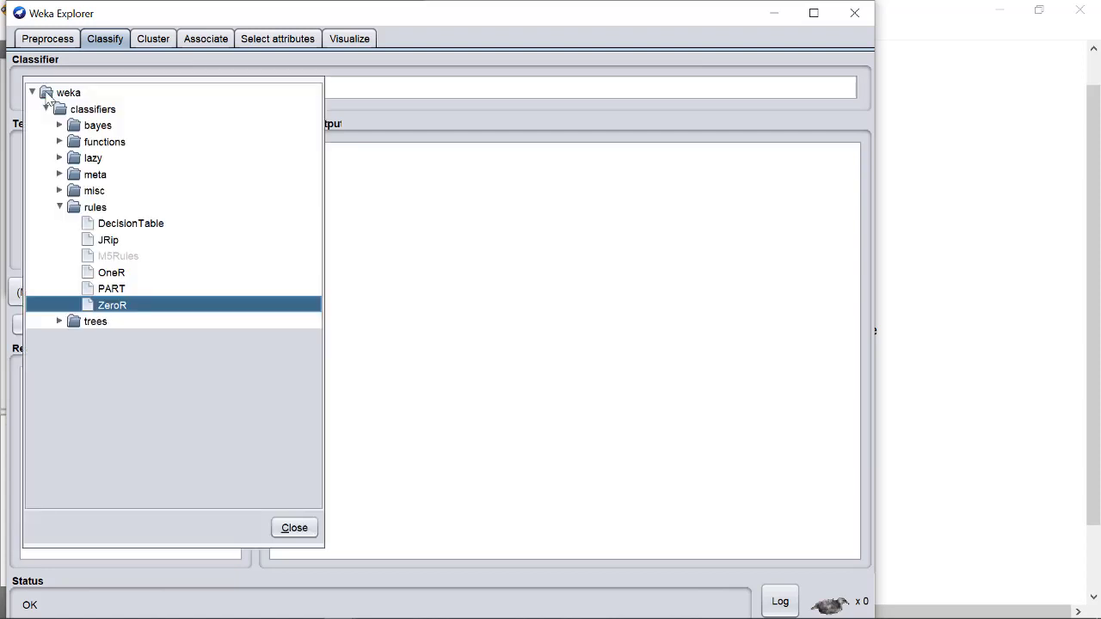
pyautogui.click(60, 207)
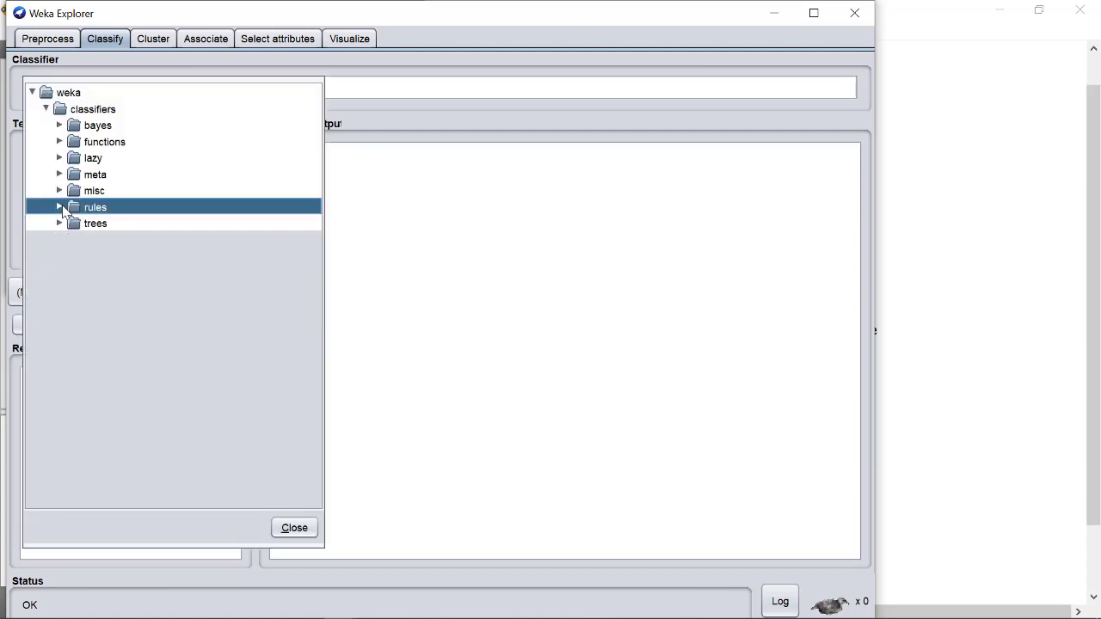
pyautogui.click(60, 142)
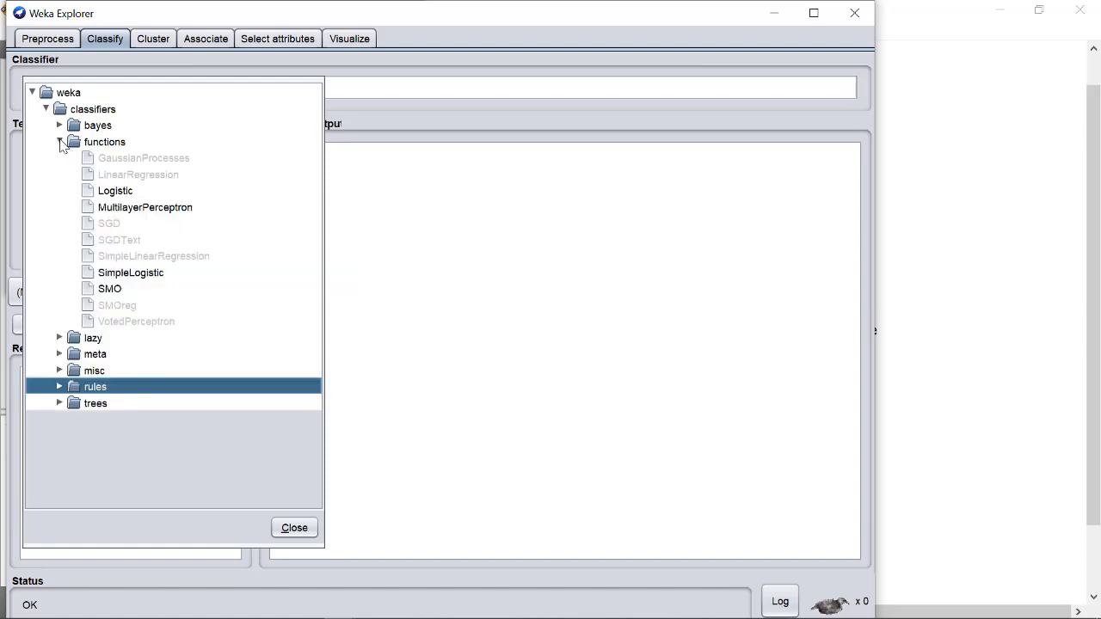
pyautogui.click(129, 207)
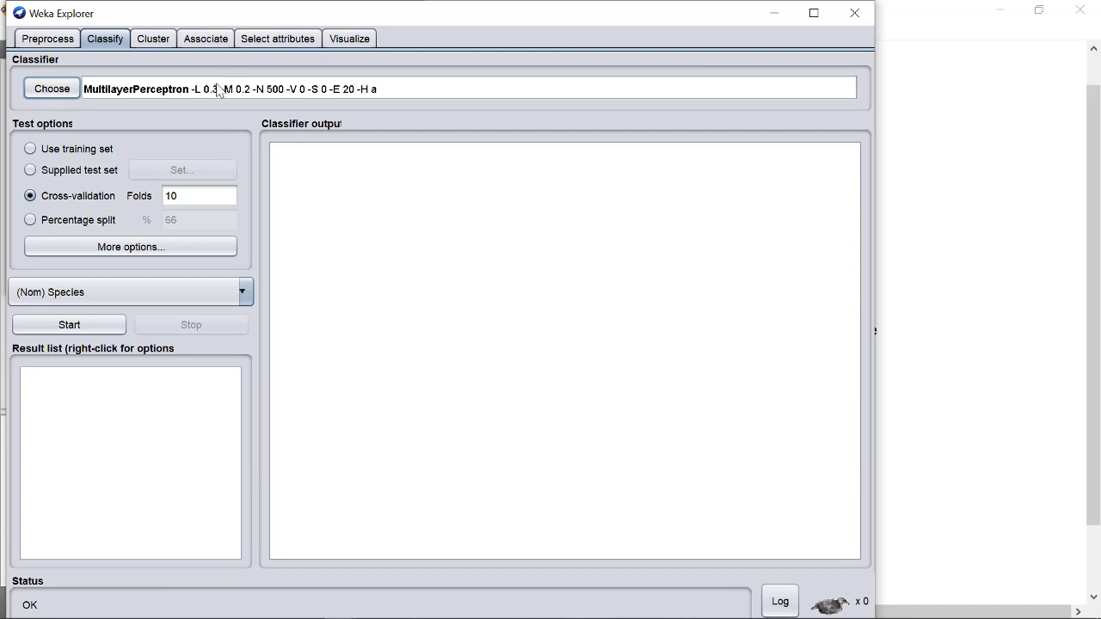
# Step: Run the classifier with 10-fold cross-validation and Species as the class attribute, and review the classifier output
pyautogui.click(30, 170)
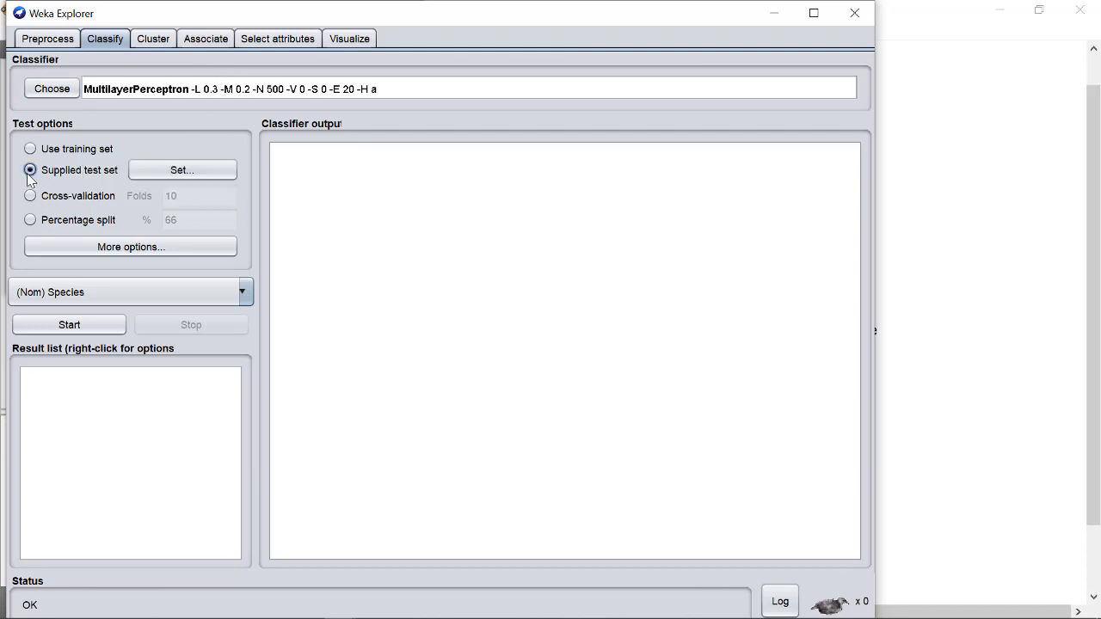
pyautogui.click(31, 196)
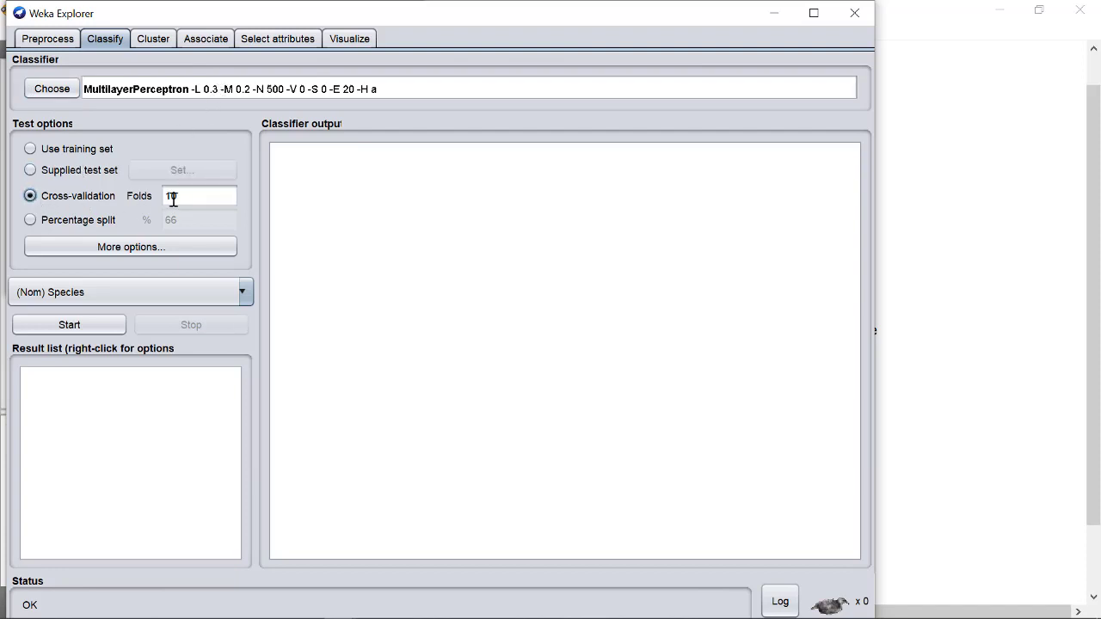
pyautogui.click(167, 294)
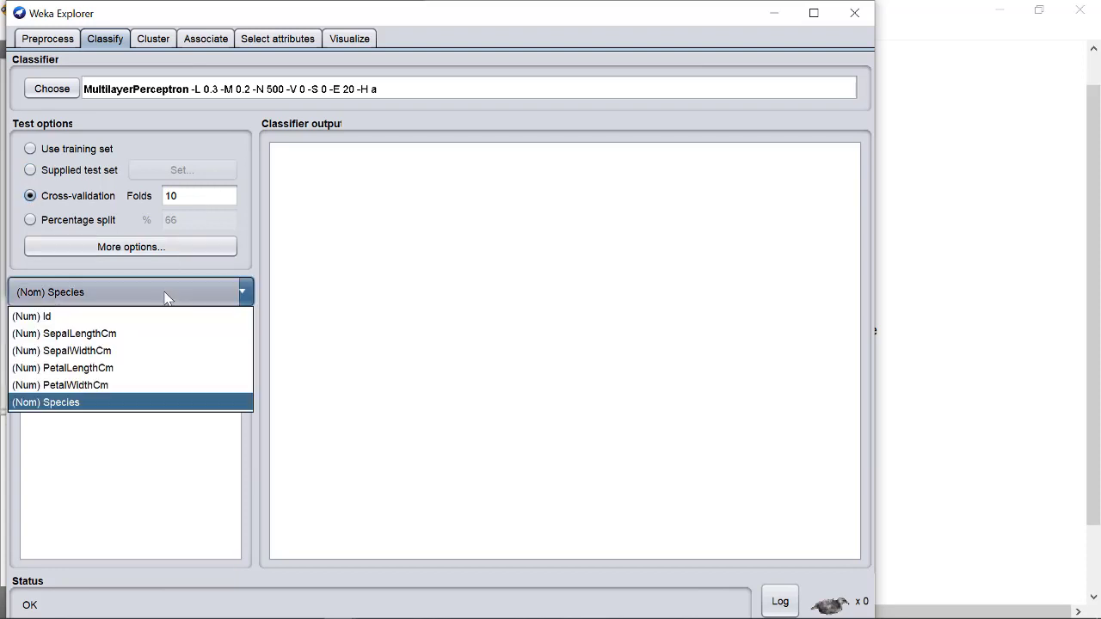
pyautogui.click(102, 402)
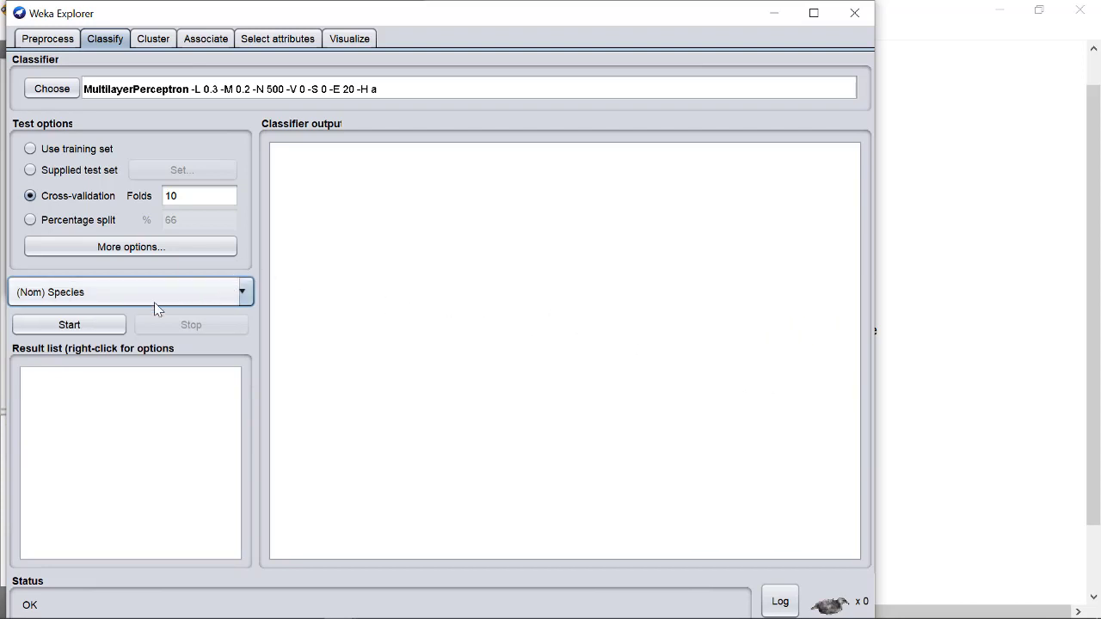
pyautogui.click(79, 326)
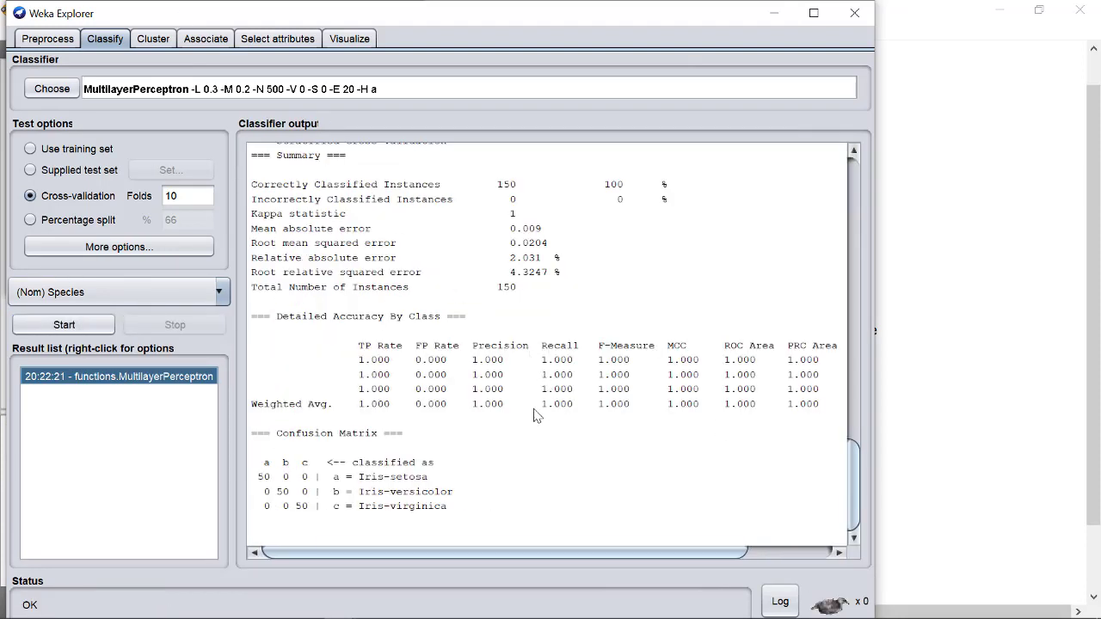
pyautogui.scroll(7, 443, 412)
pyautogui.scroll(20, 352, 381)
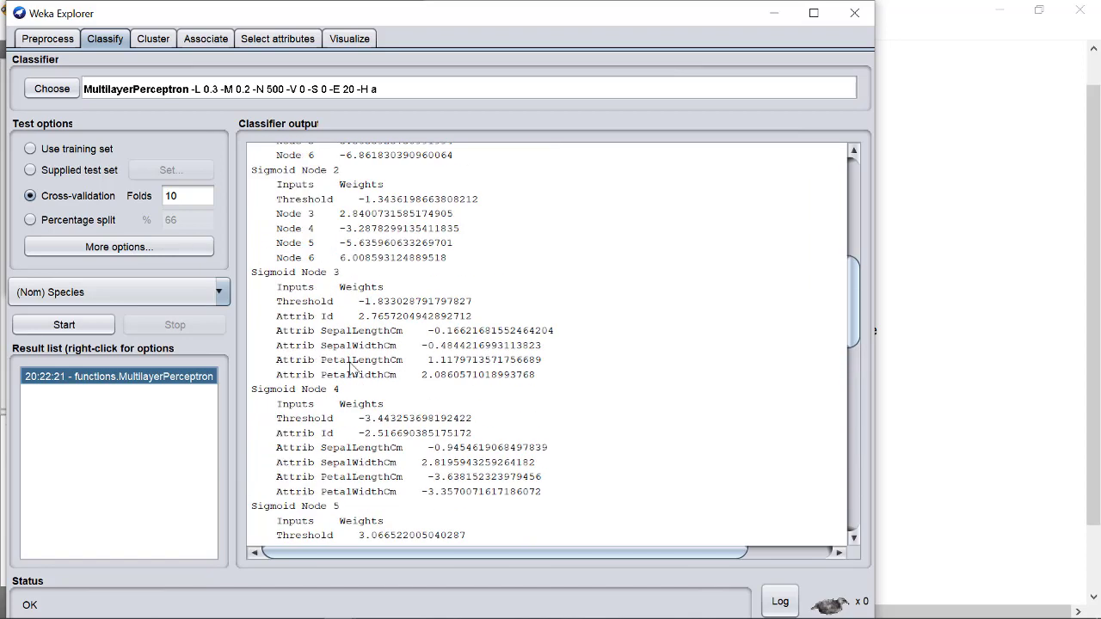
pyautogui.scroll(-20, 352, 351)
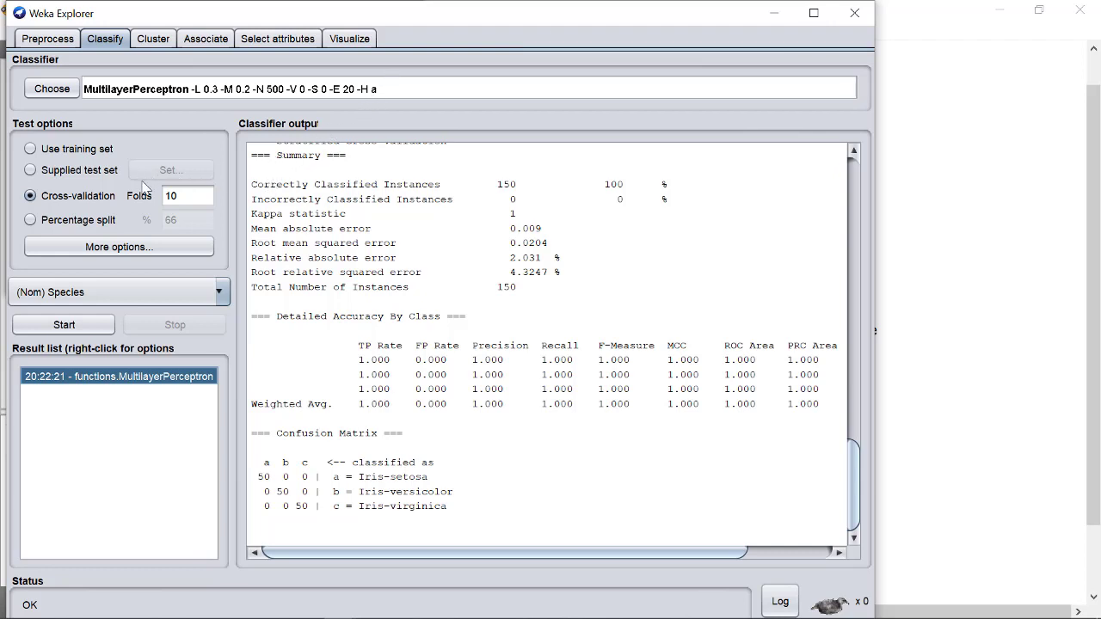
# Step: Set the MultilayerPerceptron's GUI option to True and apply the classifier settings
pyautogui.click(106, 91)
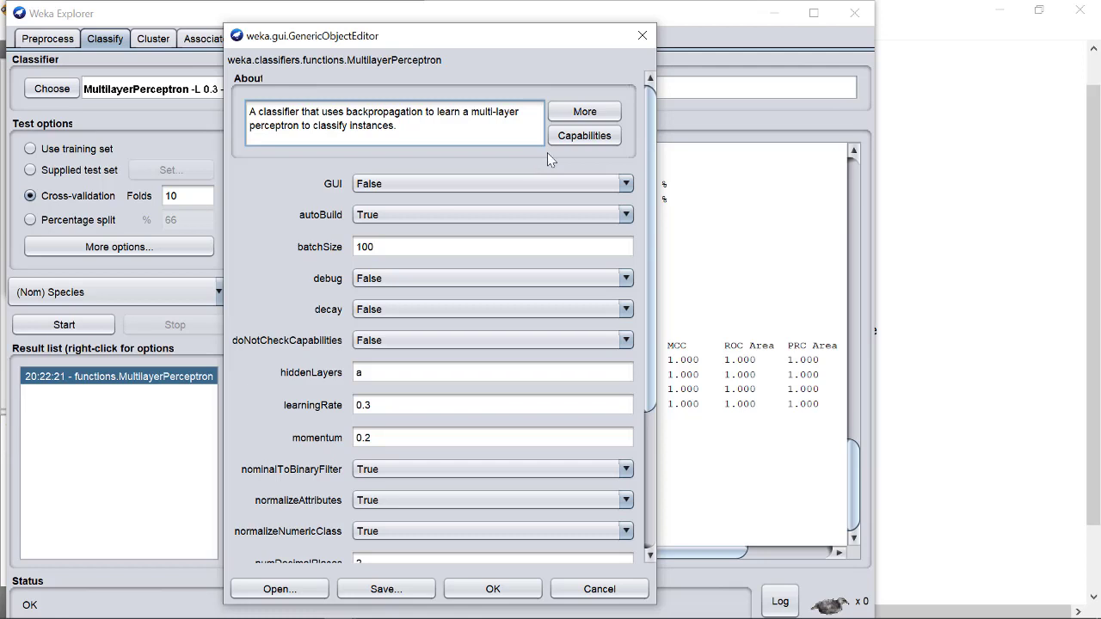
pyautogui.click(545, 180)
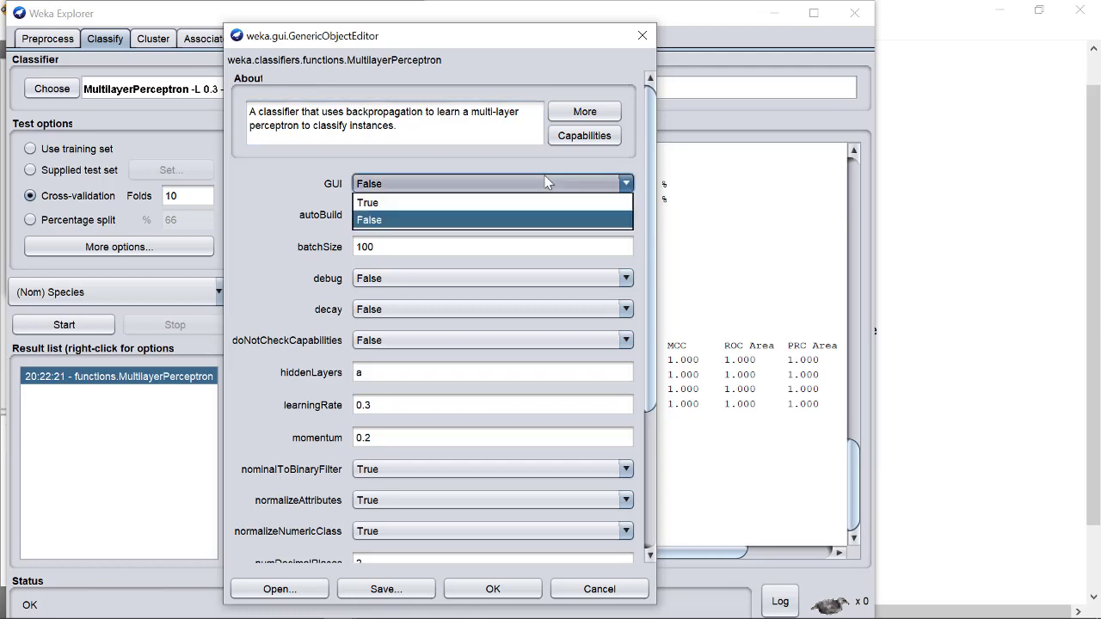
pyautogui.click(538, 203)
pyautogui.scroll(-1, 482, 284)
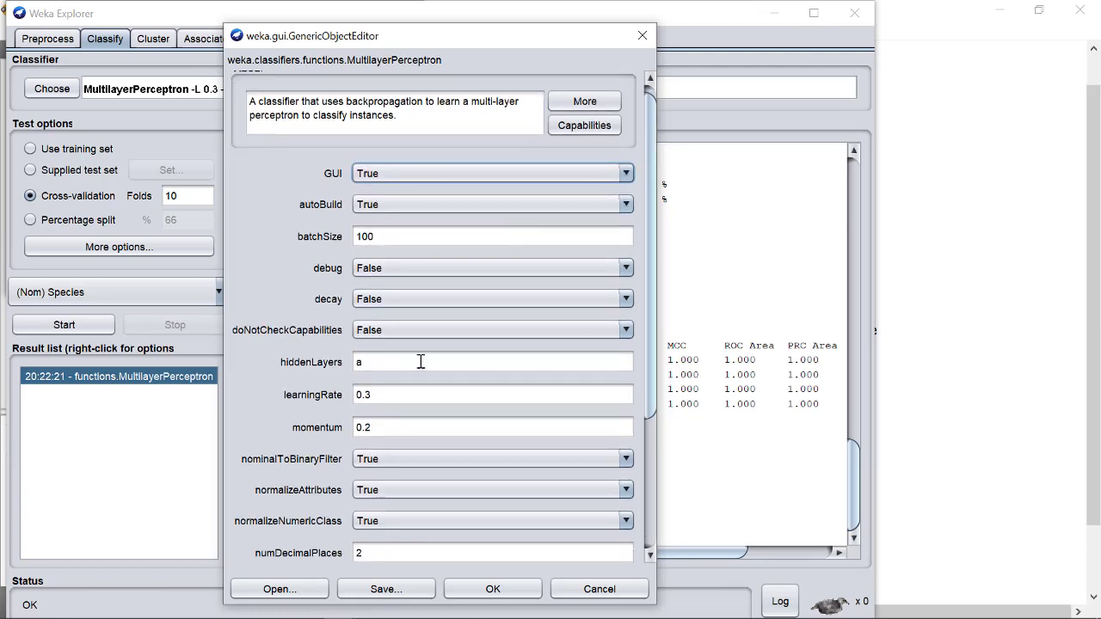
pyautogui.click(497, 589)
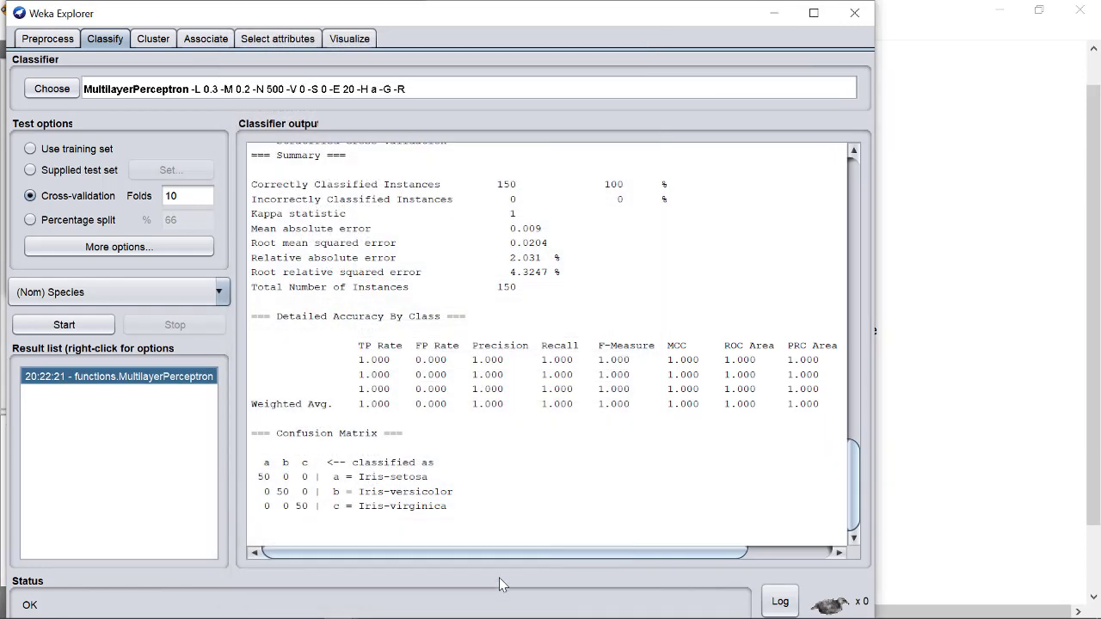
# Step: Run the classifier to view the neural network diagram, minimize the diagram window and stop the run
pyautogui.click(69, 323)
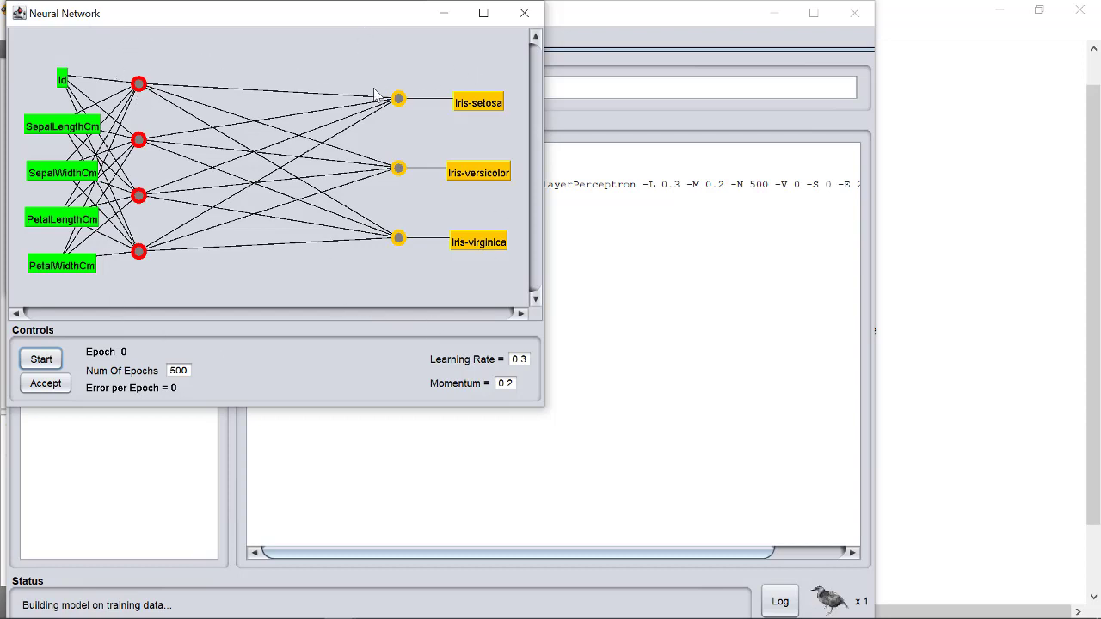
pyautogui.click(445, 13)
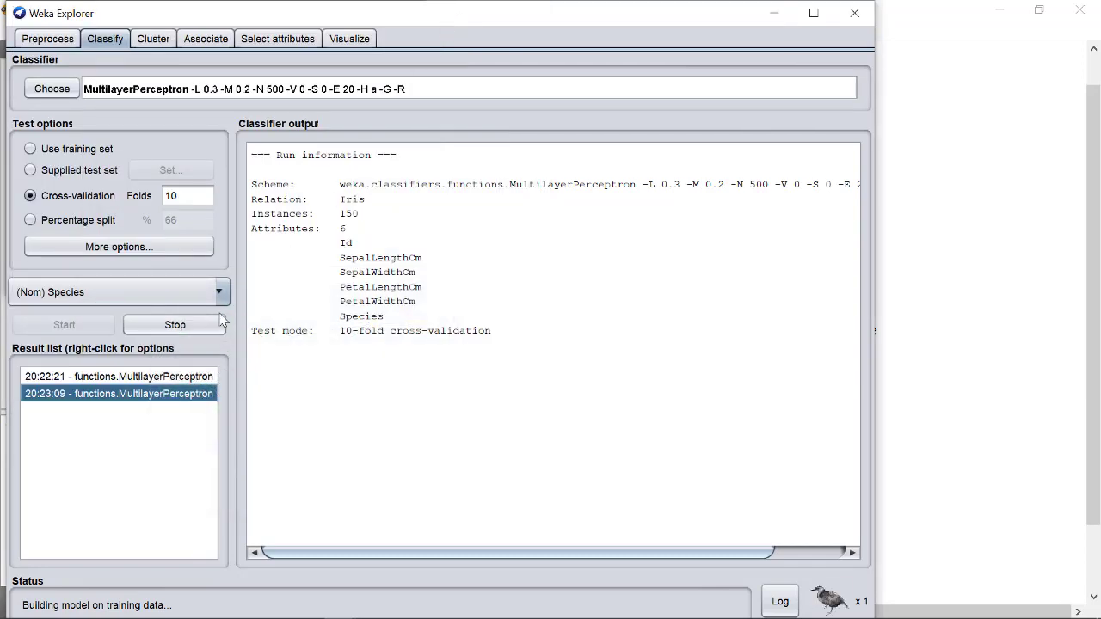
pyautogui.click(182, 326)
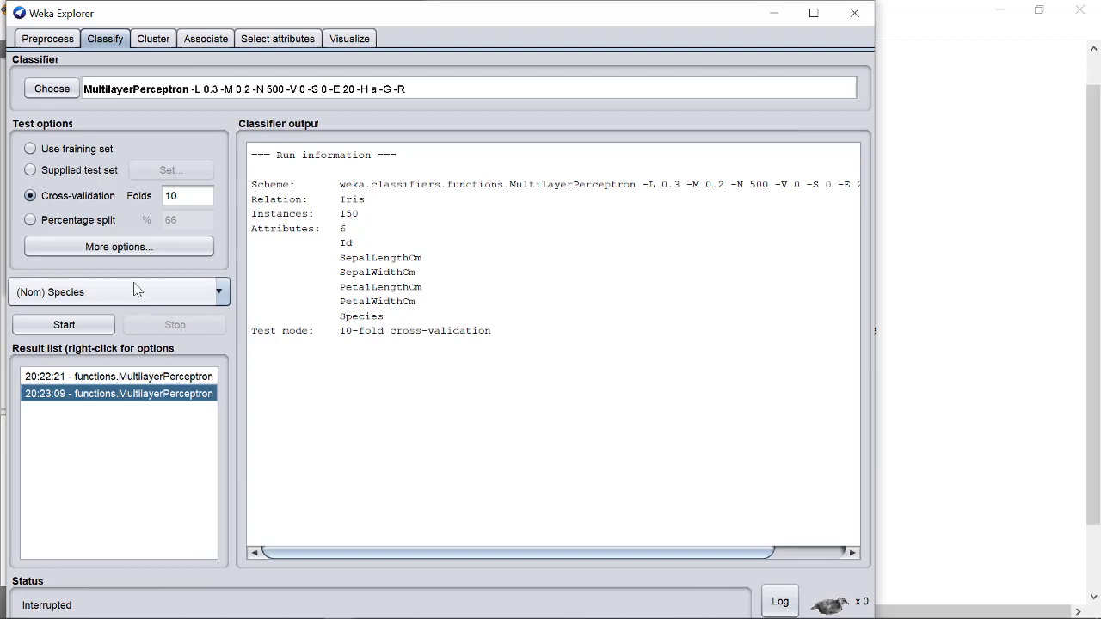
# Step: Set the MultilayerPerceptron's hiddenLayers option to 3 and rerun the classifier to display the network diagram
pyautogui.click(130, 254)
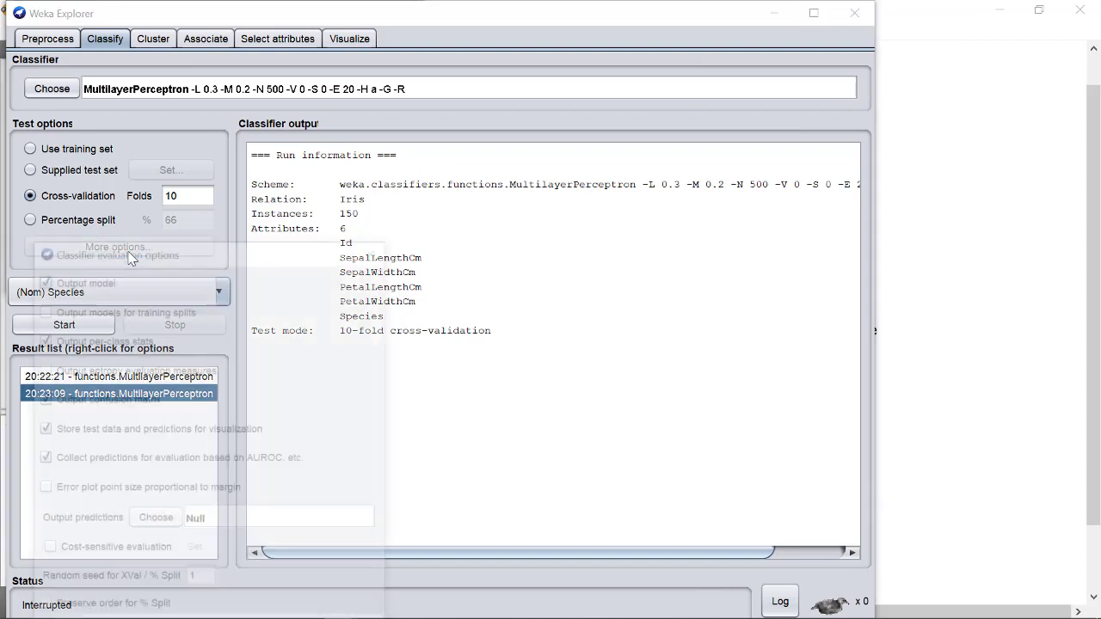
pyautogui.click(383, 250)
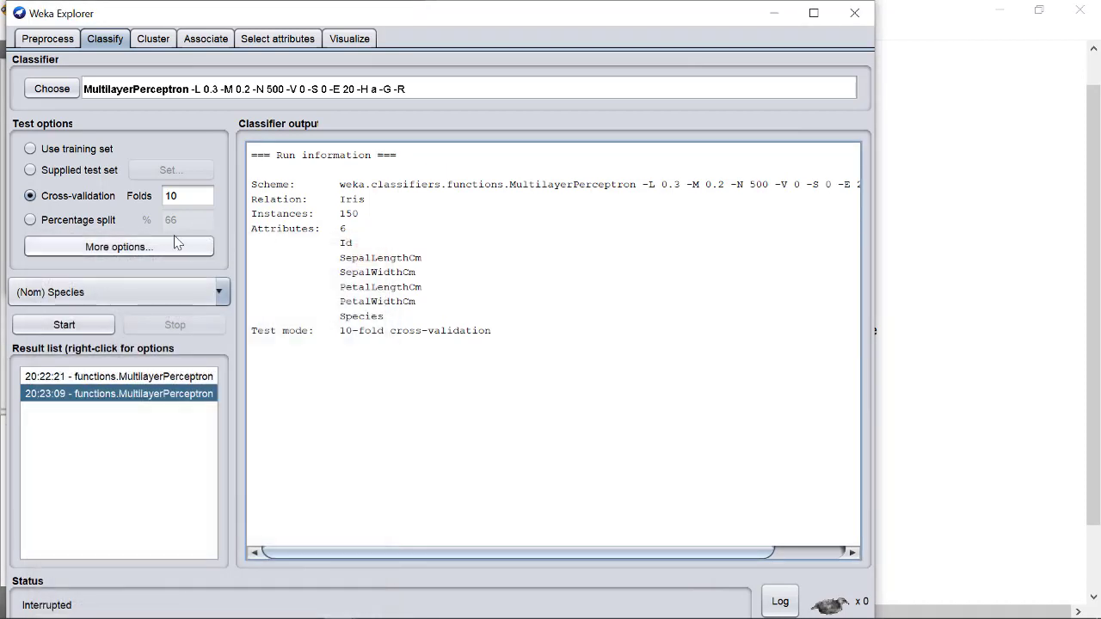
pyautogui.click(103, 95)
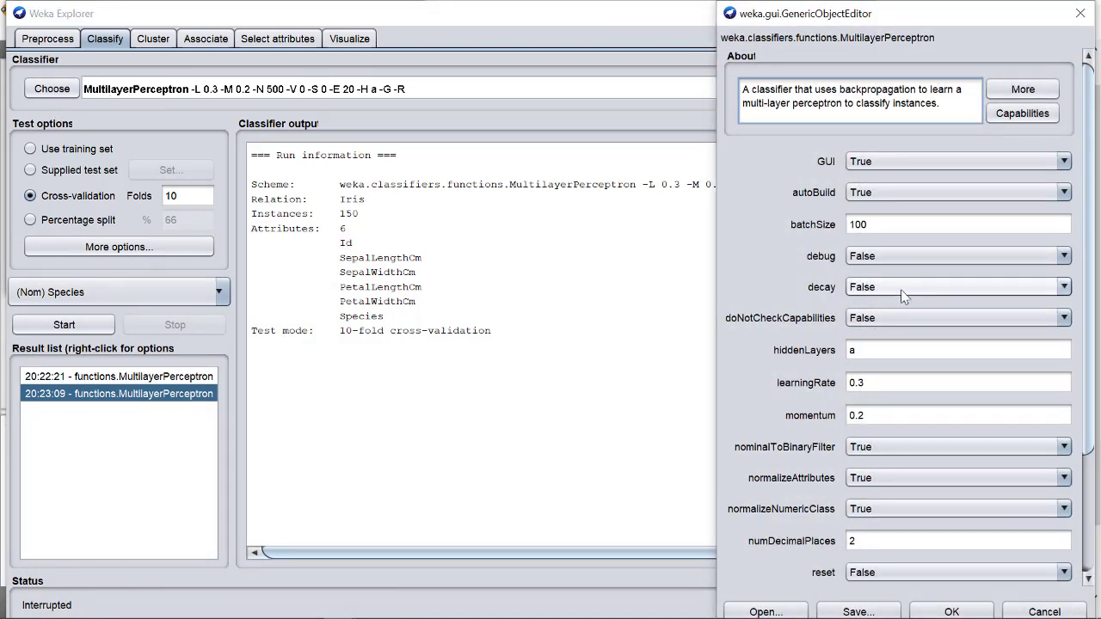
pyautogui.click(903, 350)
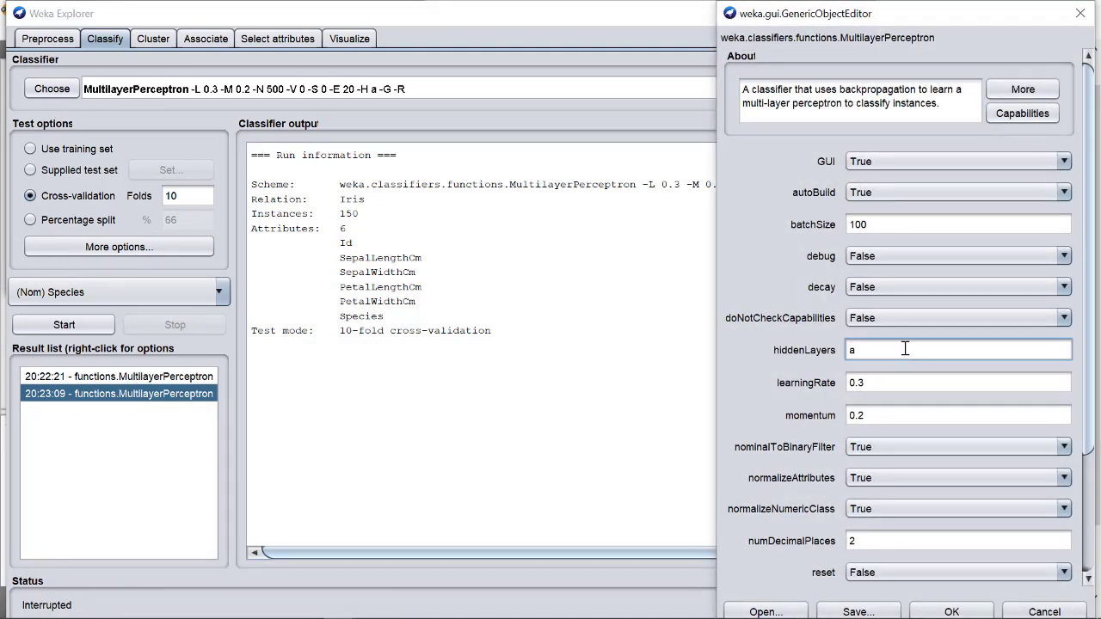
pyautogui.write('\\')
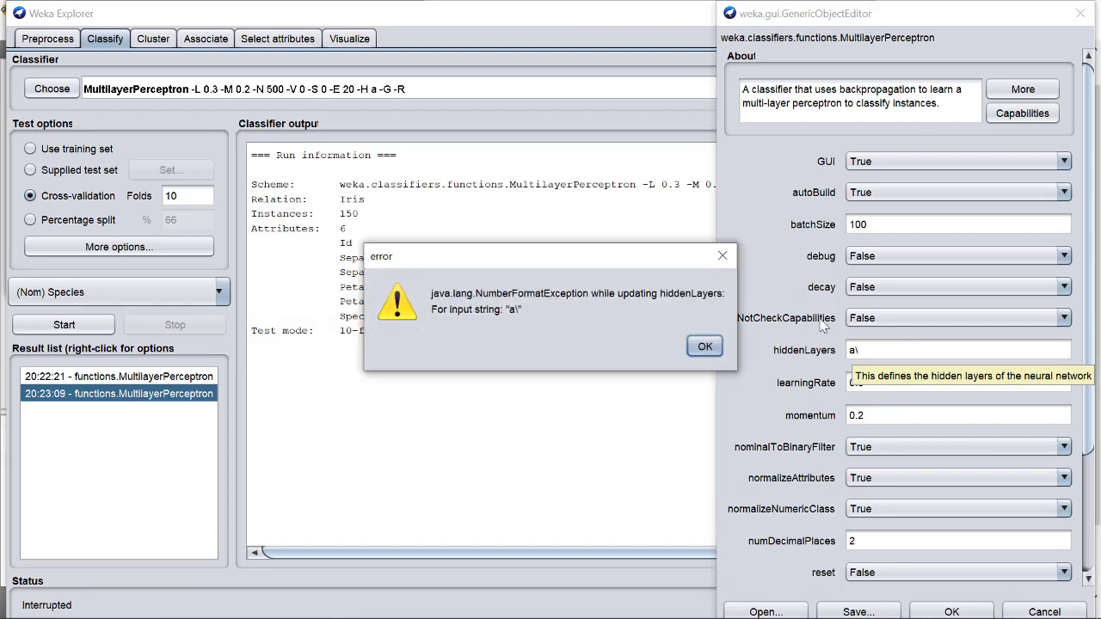
pyautogui.click(699, 346)
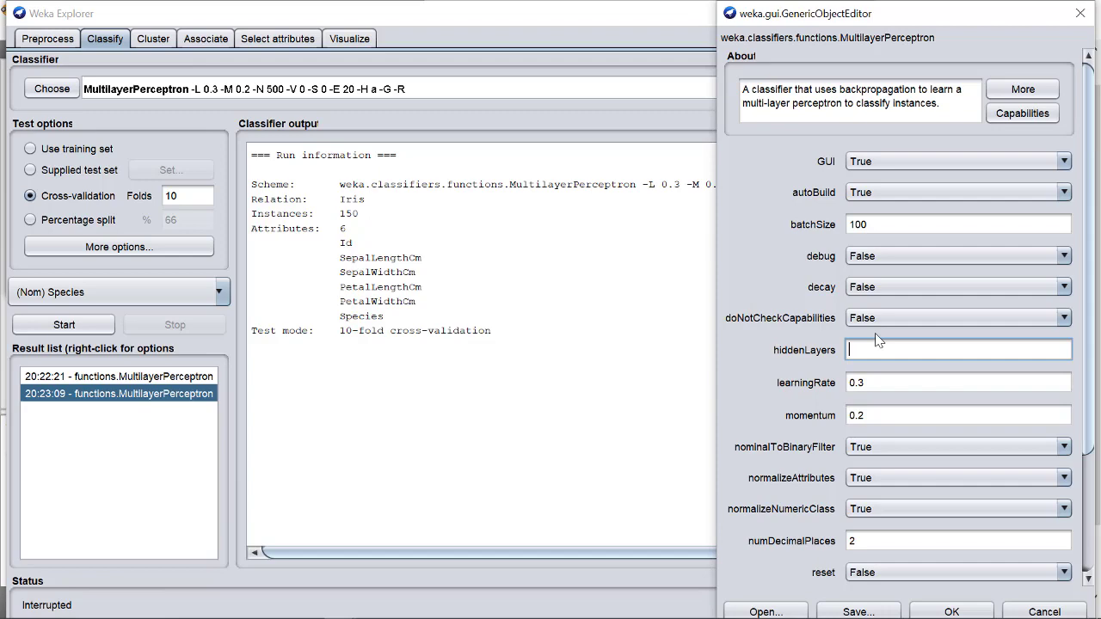
pyautogui.click(955, 607)
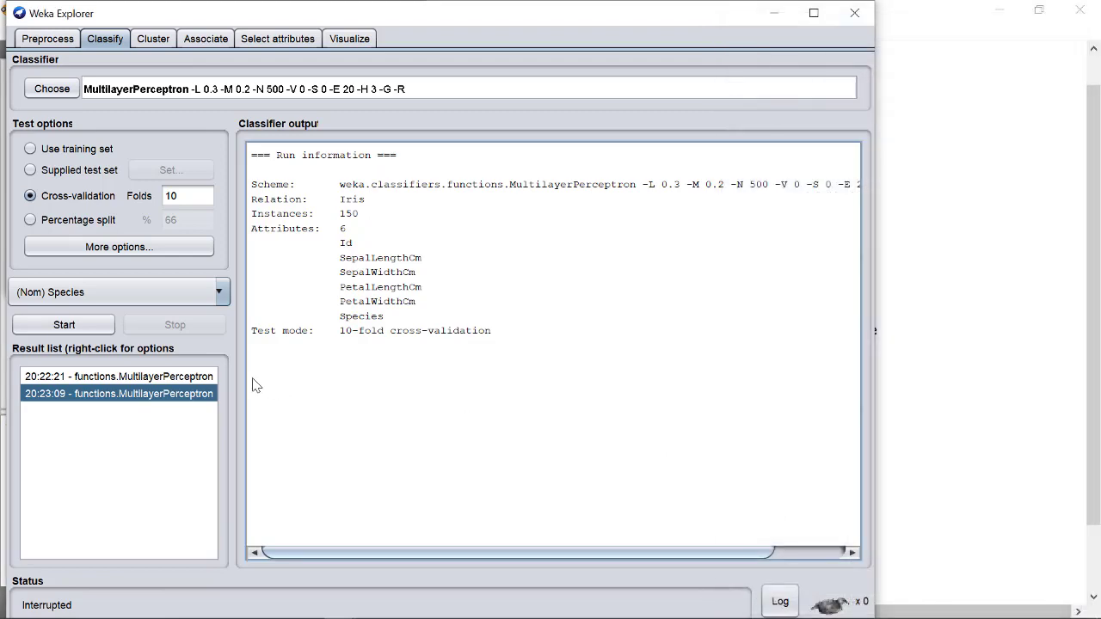
pyautogui.click(74, 327)
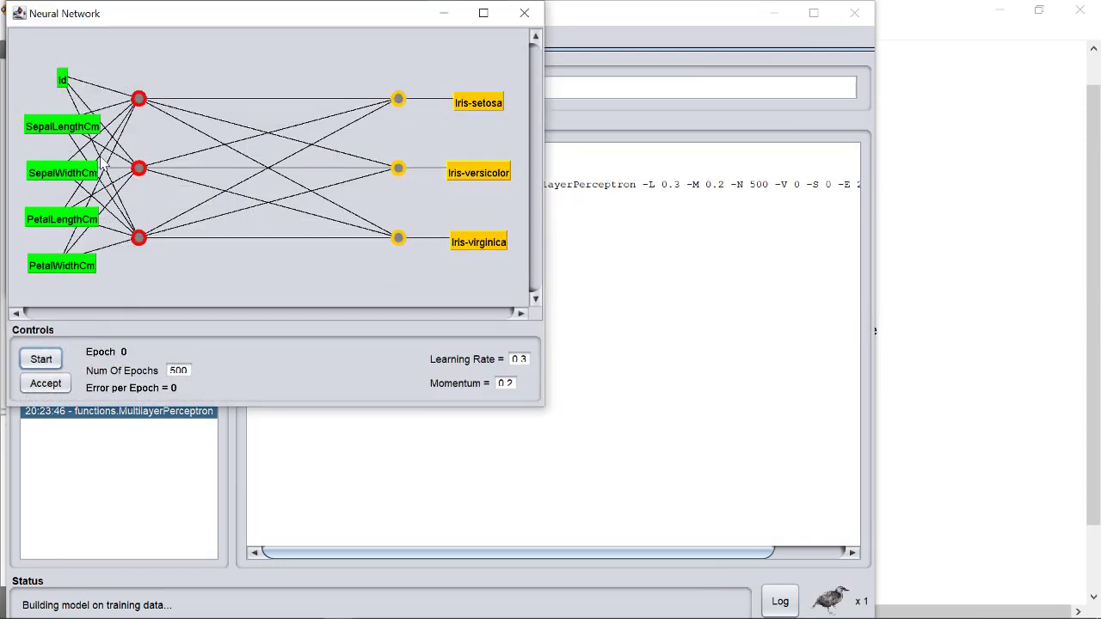